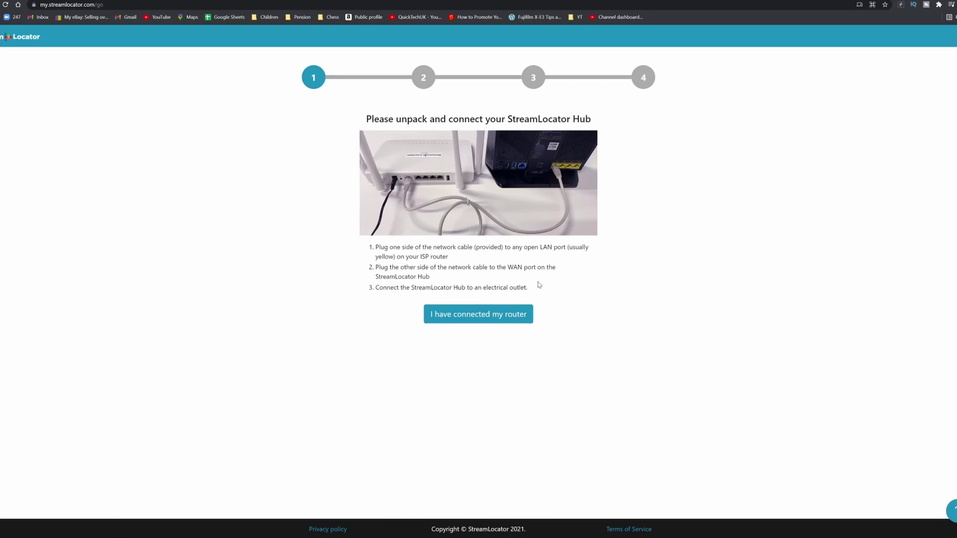
- Confirm the hub is connected, then sign up with an email address and matching password
left_click(515, 315)
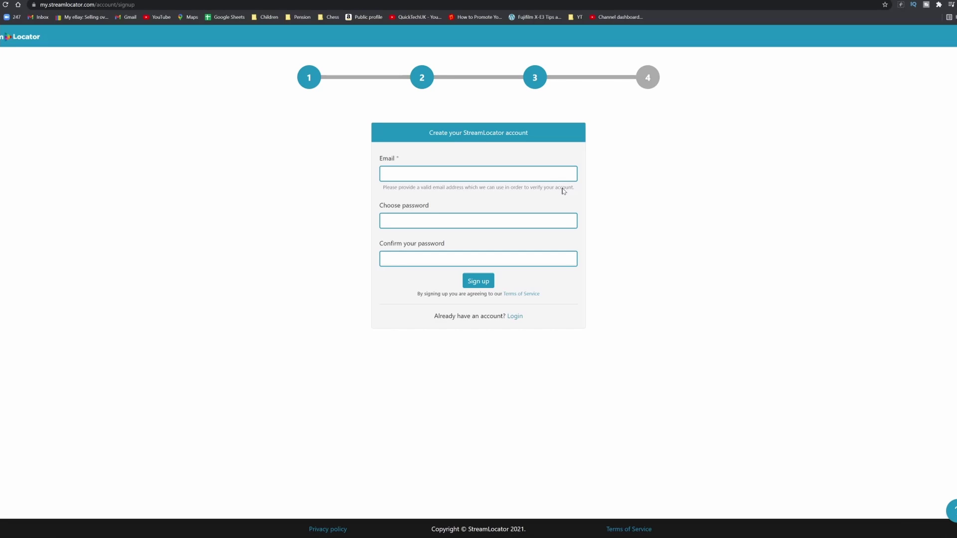
left_click(386, 173)
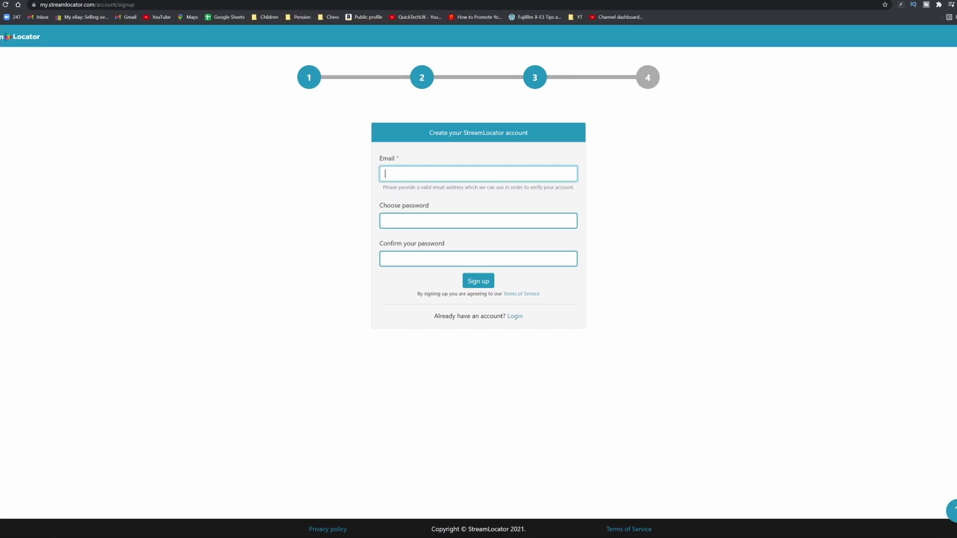
left_click(386, 221)
type("••••••••")
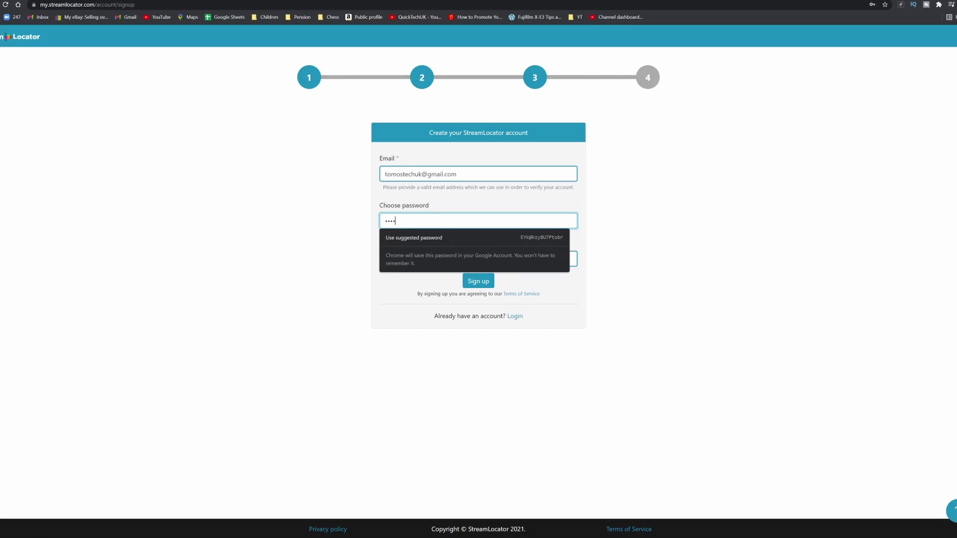
key("Tab")
type("••••••••")
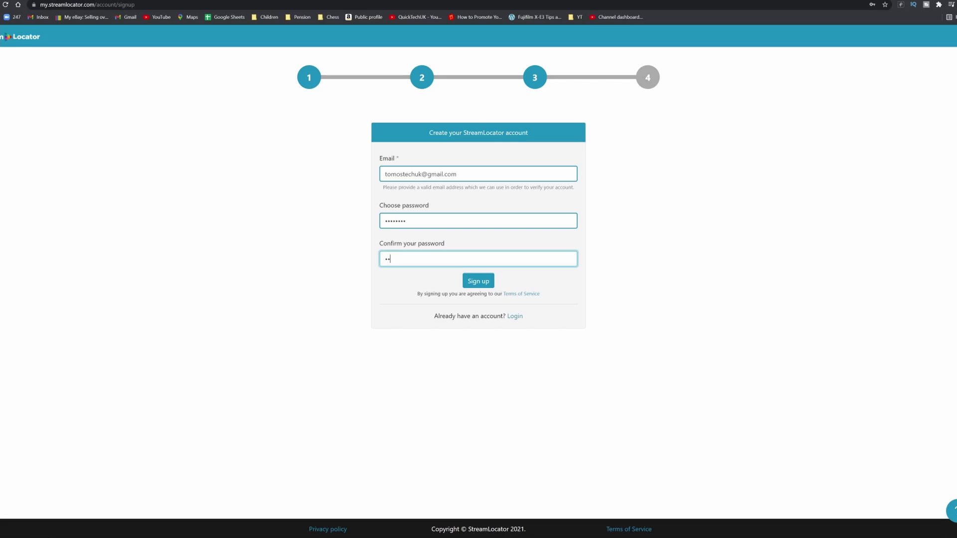
key("Return")
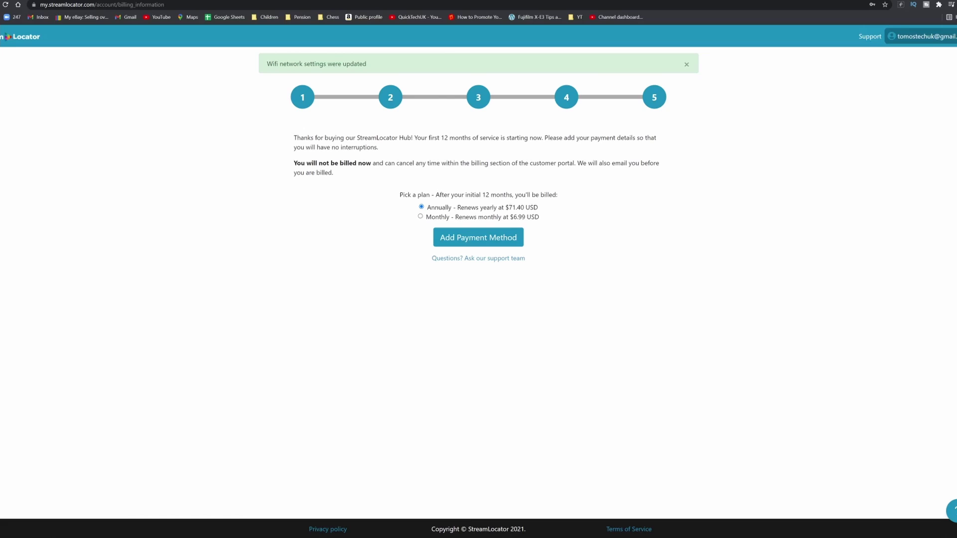
- Choose the Monthly plan, add a payment method, and complete the hub setup
left_click(421, 216)
left_click(467, 239)
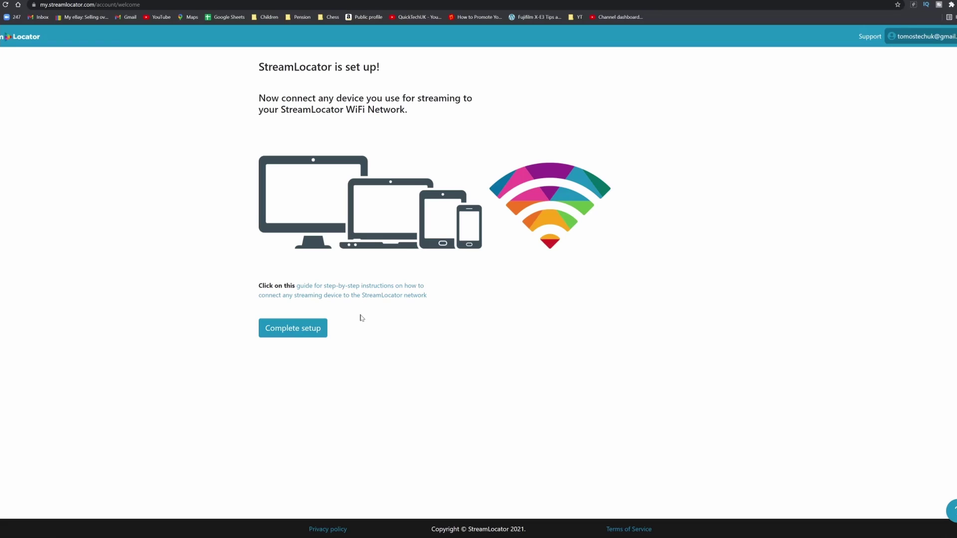
left_click(303, 335)
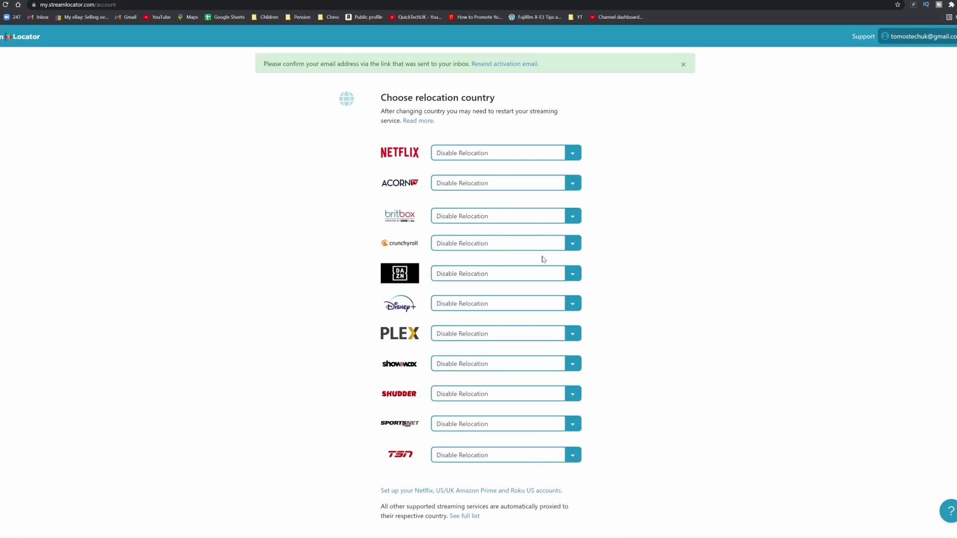
- Set Netflix's relocation country to United States
left_click(501, 156)
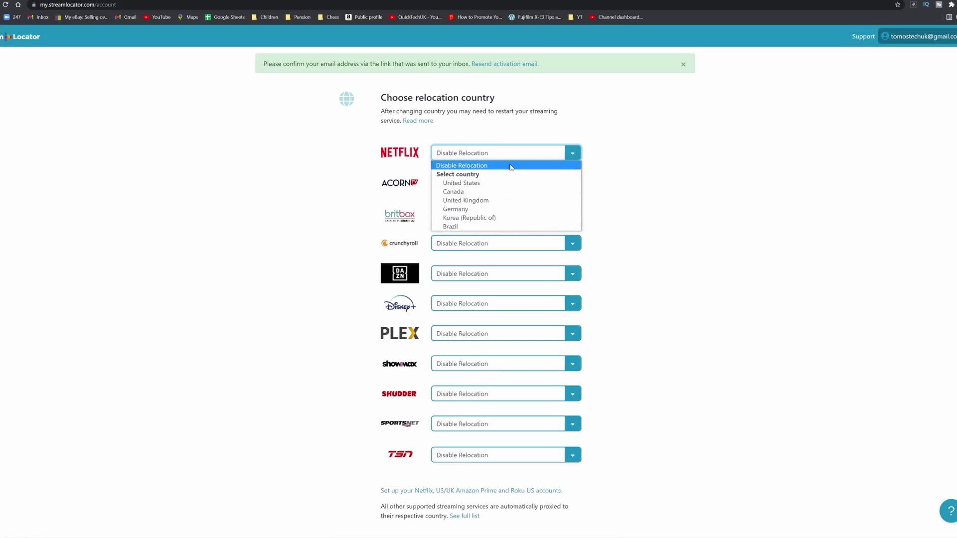
left_click(475, 184)
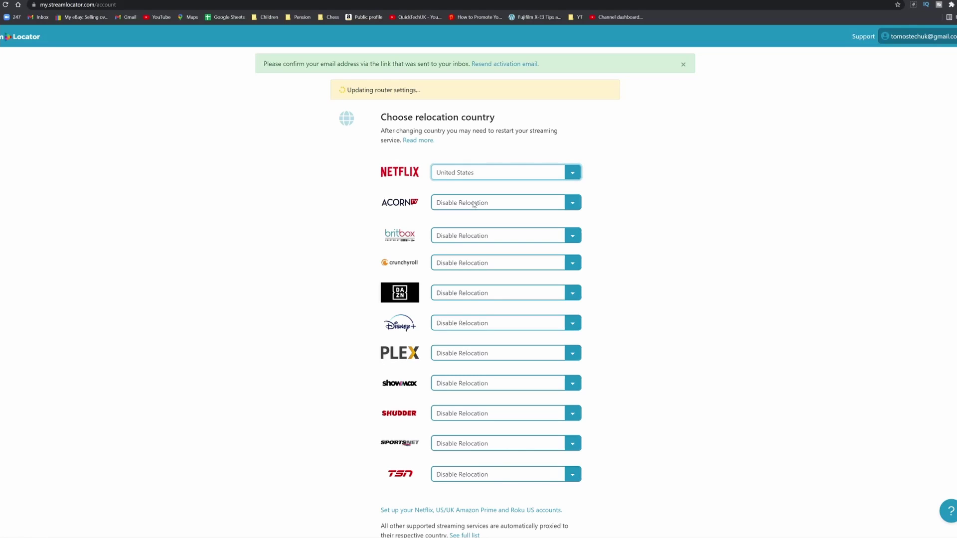
scroll(593, 244, "down", 4)
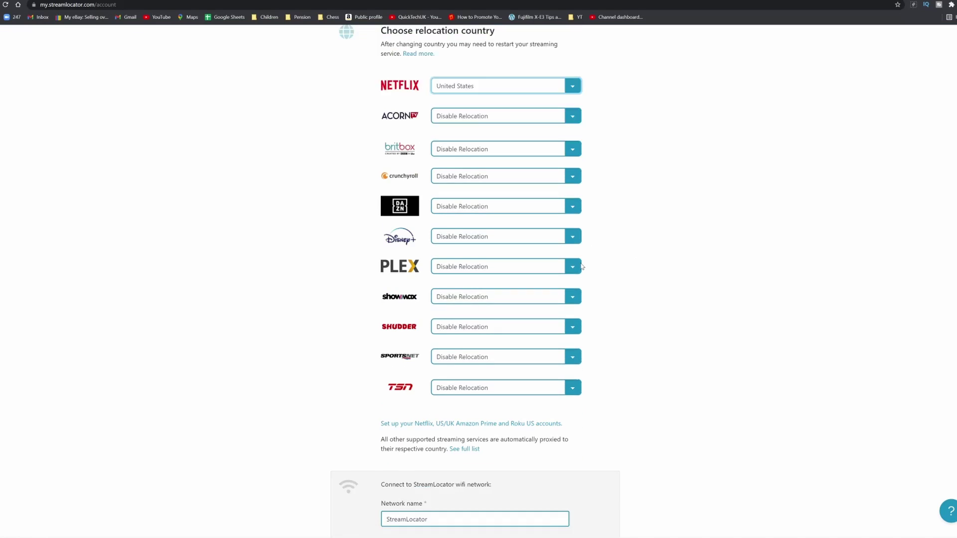
scroll(581, 266, "down", 1)
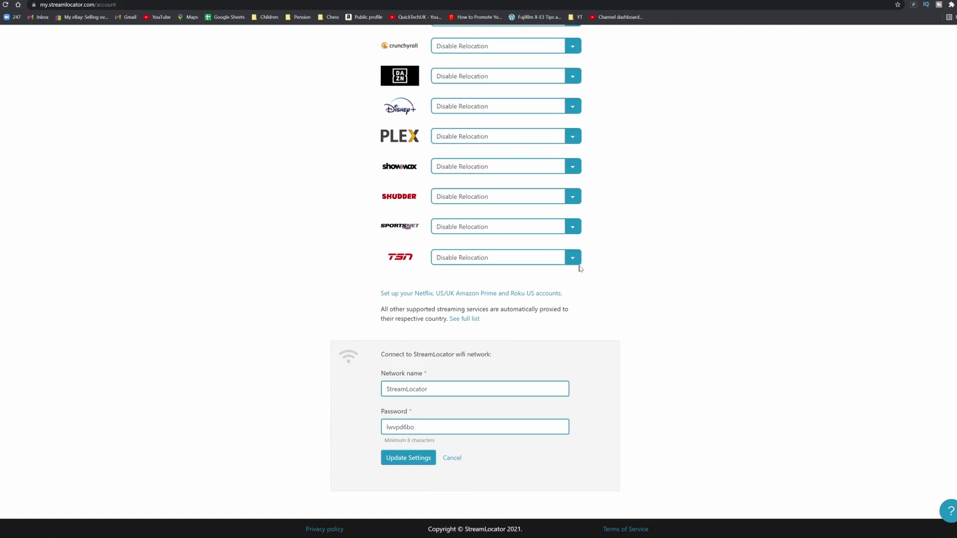
scroll(574, 273, "up", 5)
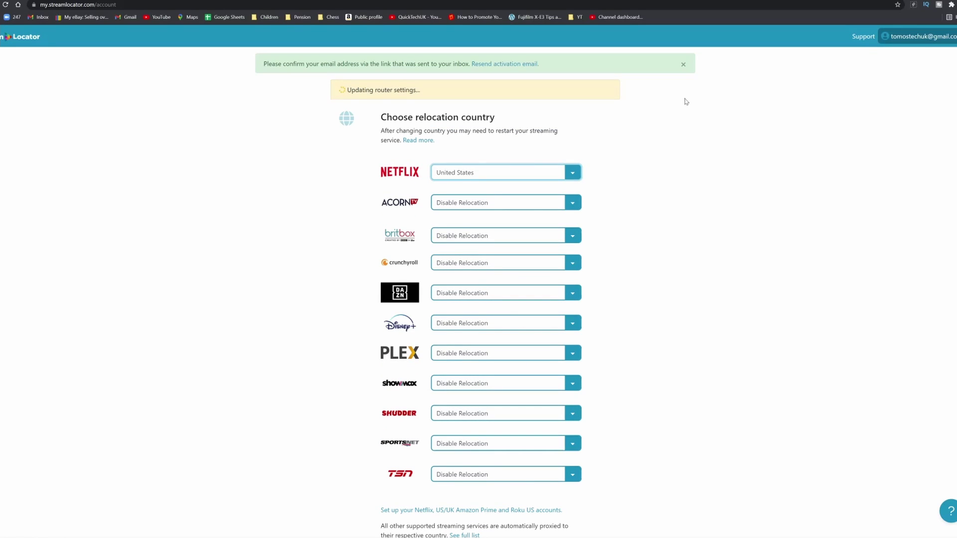
- Dismiss the email confirmation notice and set Disney+'s relocation country to Canada
left_click(682, 65)
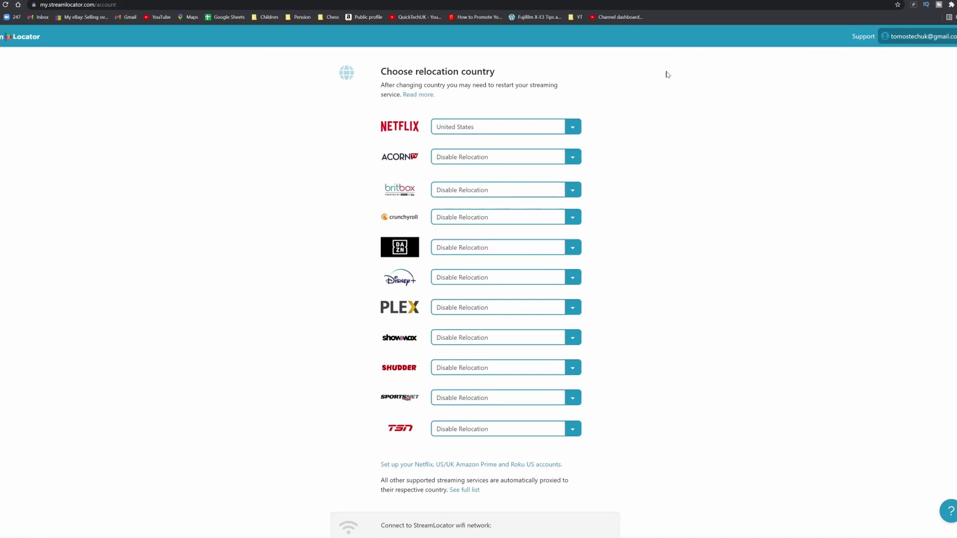
left_click(492, 279)
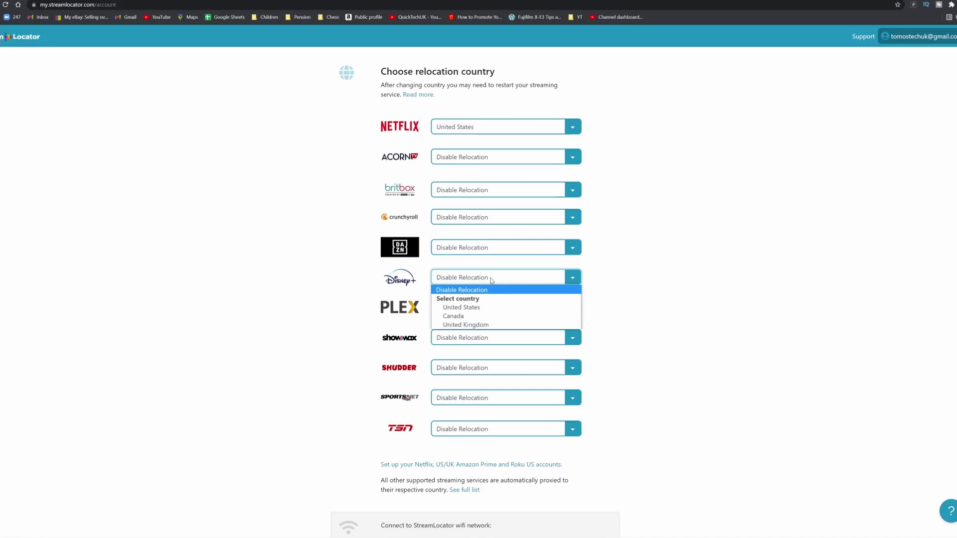
left_click(501, 316)
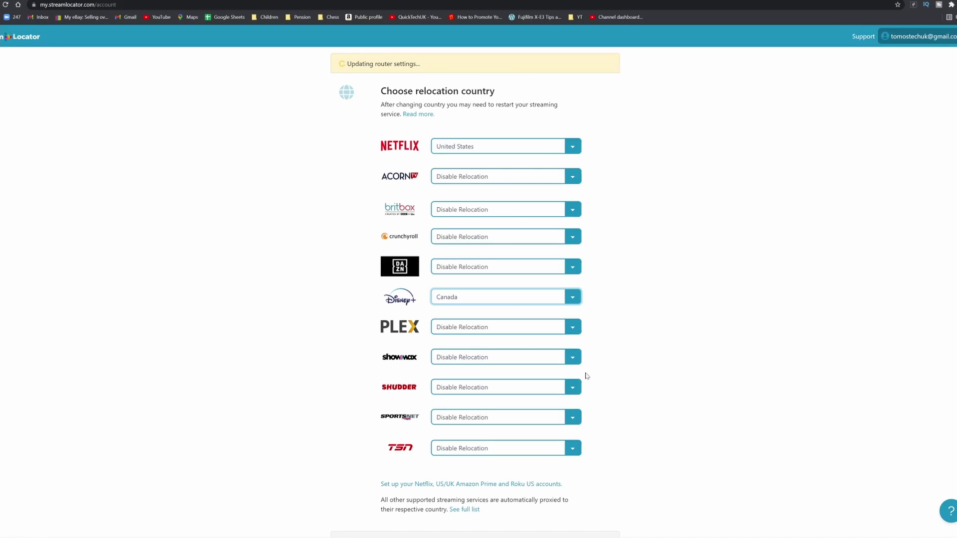
scroll(586, 370, "down", 4)
scroll(587, 390, "up", 4)
- Search Google for 'netflix' in a new tab and open 'Netflix - Watch TV Shows Online'
key("ctrl+t")
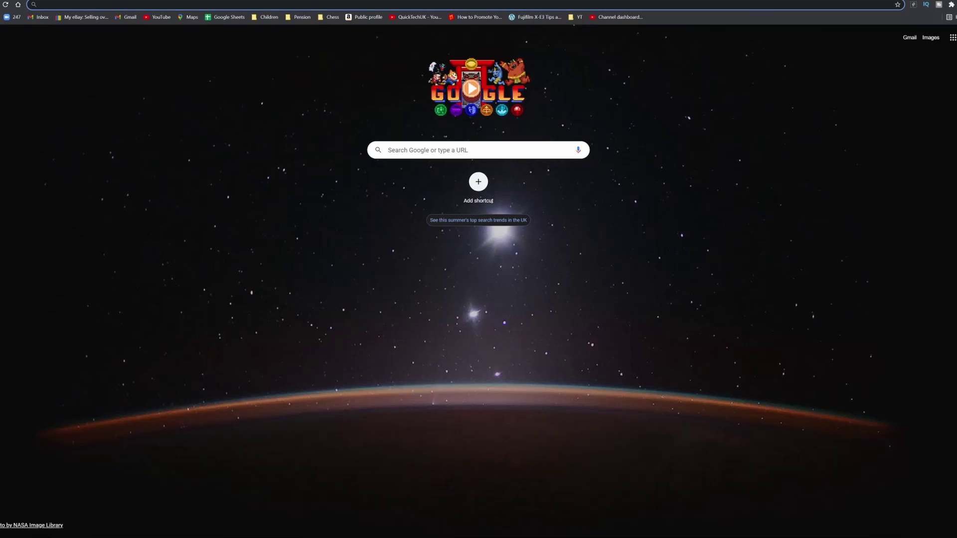
type("netflix")
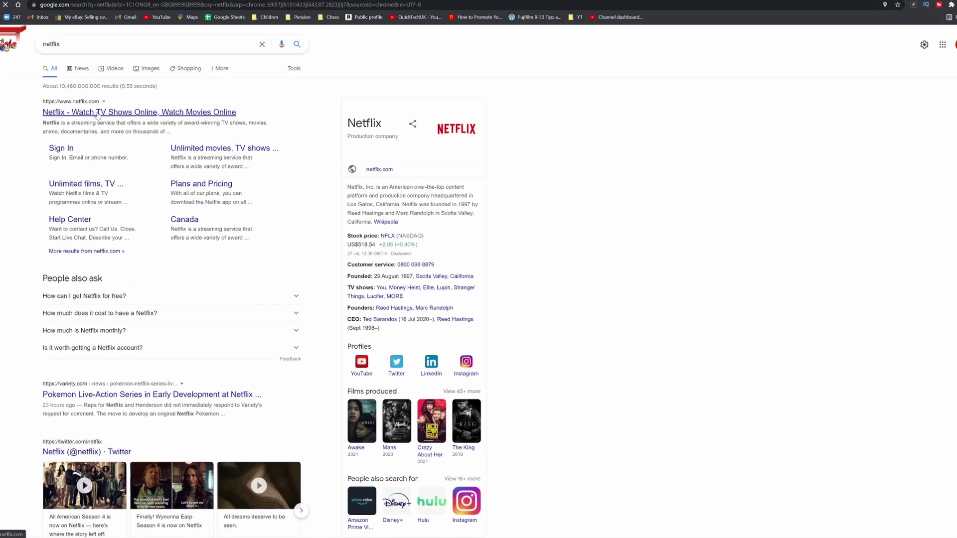
left_click(97, 115)
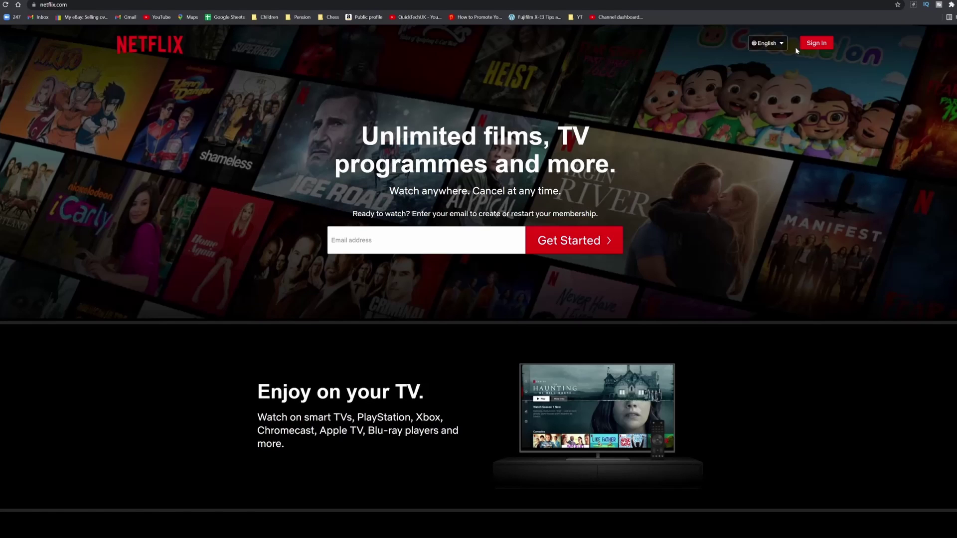
- Sign in to Netflix as the first profile and scroll to the 'Top 10 in the US Today' row
left_click(815, 45)
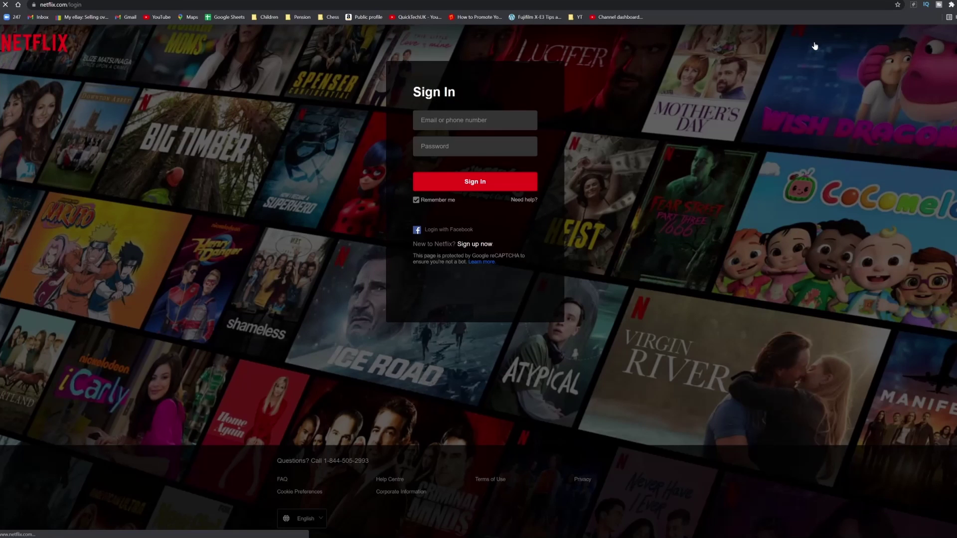
left_click(495, 181)
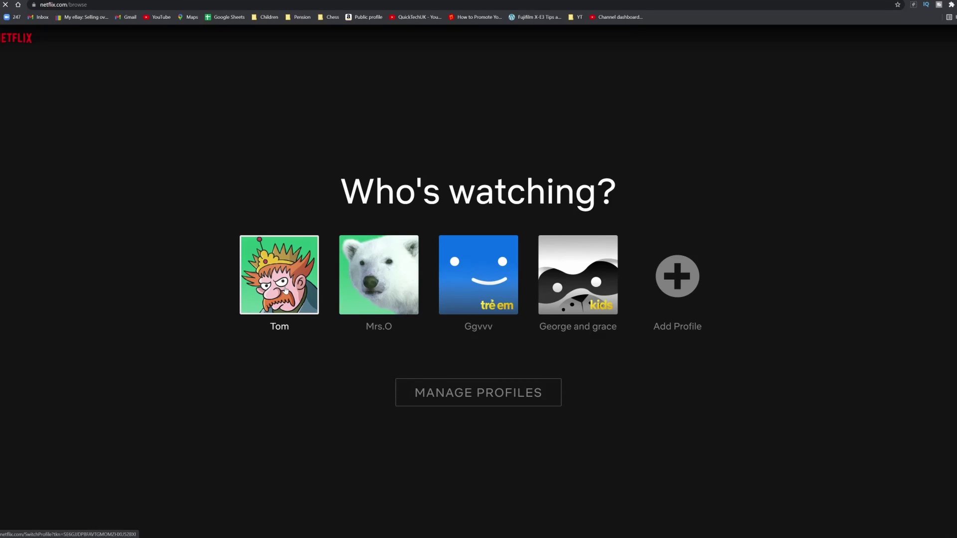
left_click(286, 290)
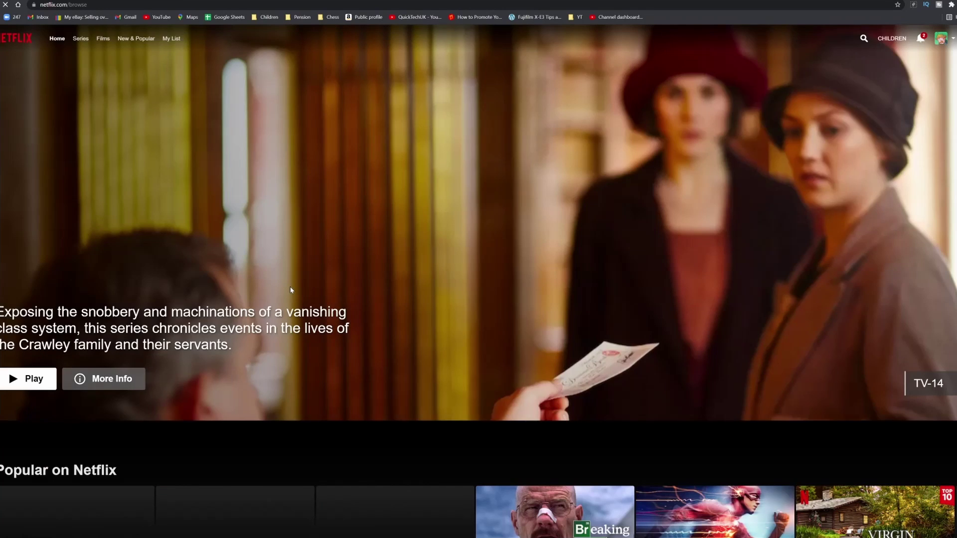
scroll(366, 297, "down", 3)
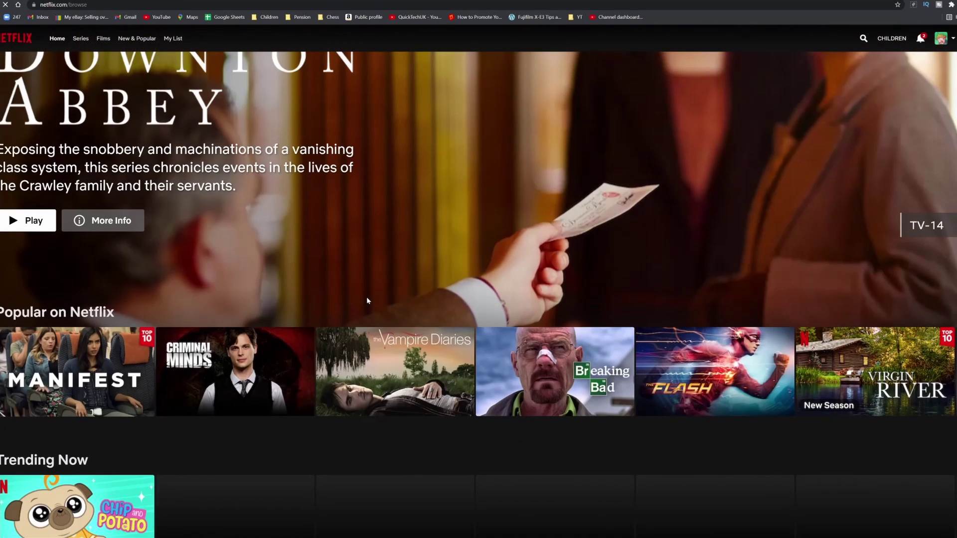
scroll(367, 300, "down", 5)
scroll(367, 300, "down", 4)
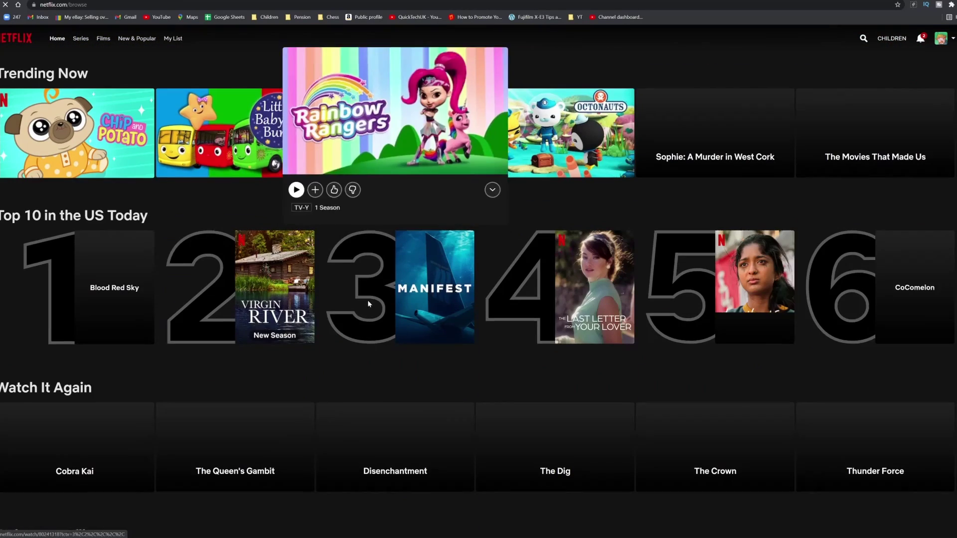